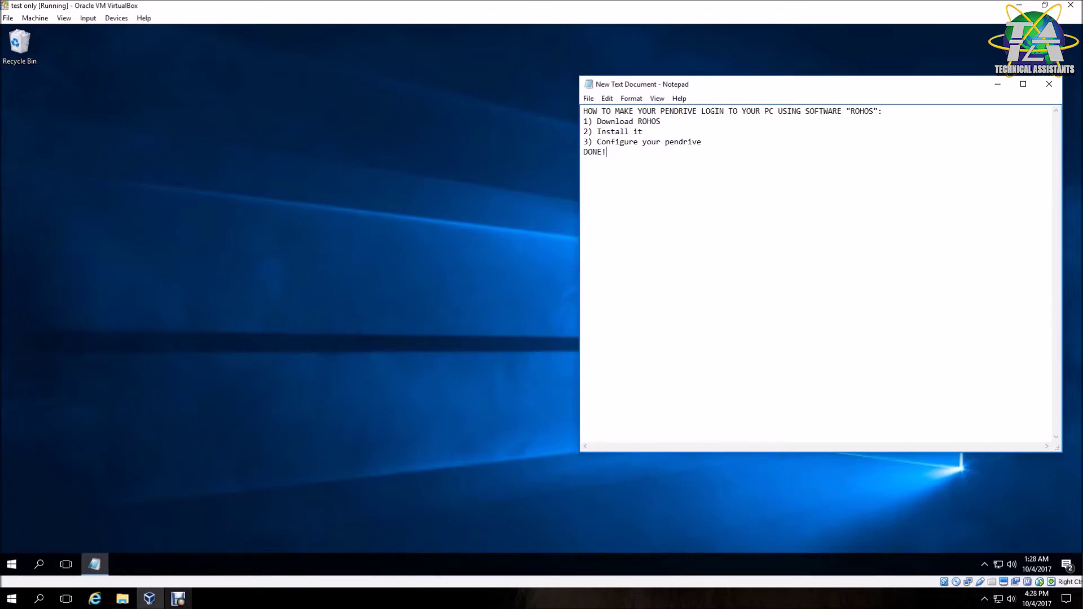
Launch Internet Explorer from Windows search and reach Google's homepage via a Bing search for google.
key(super)
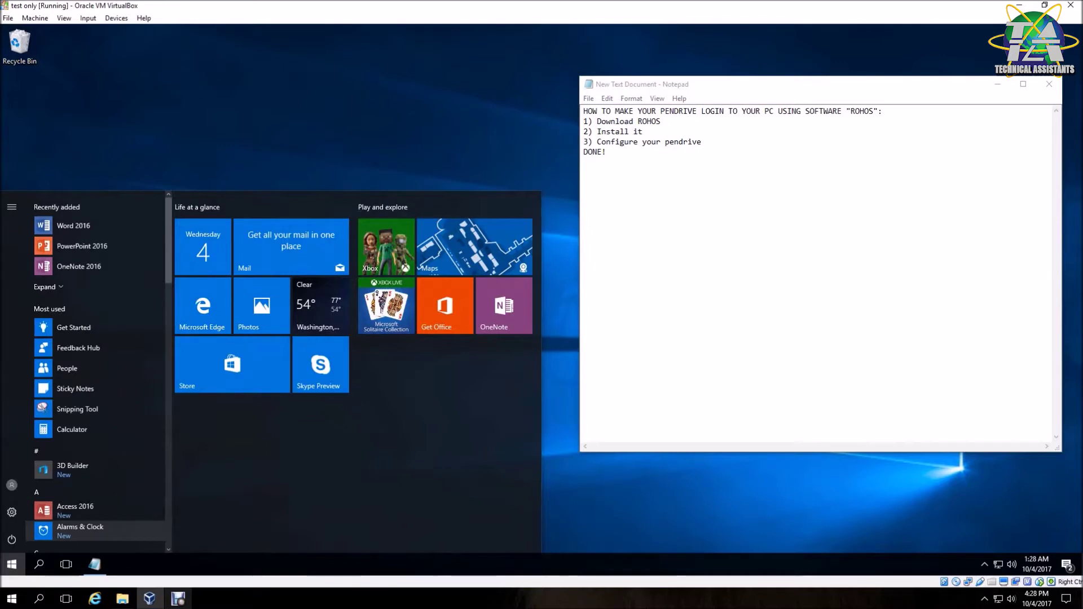
text(r)
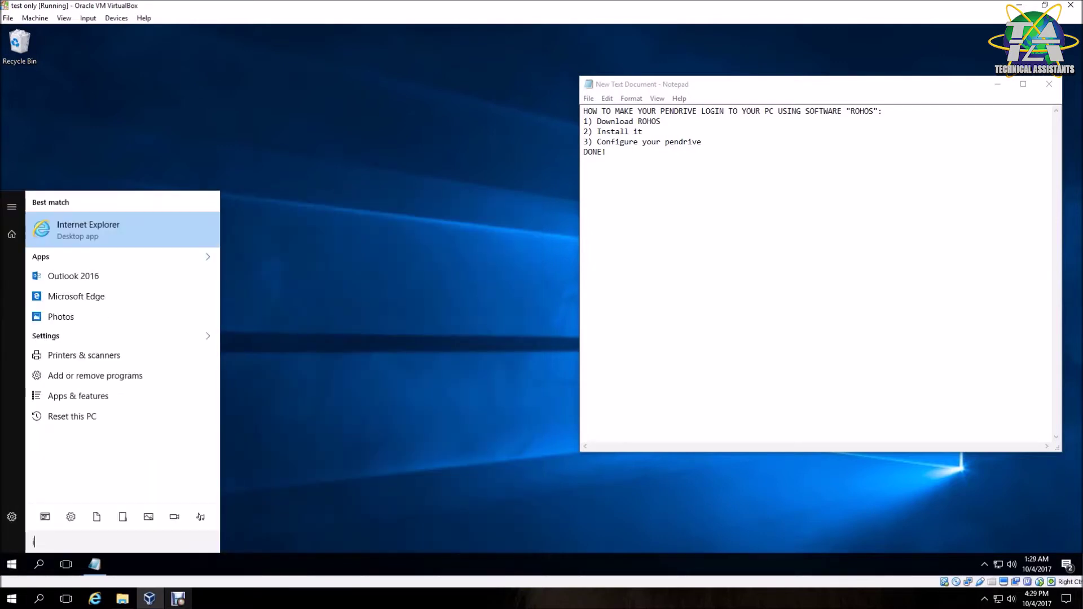
text(nter)
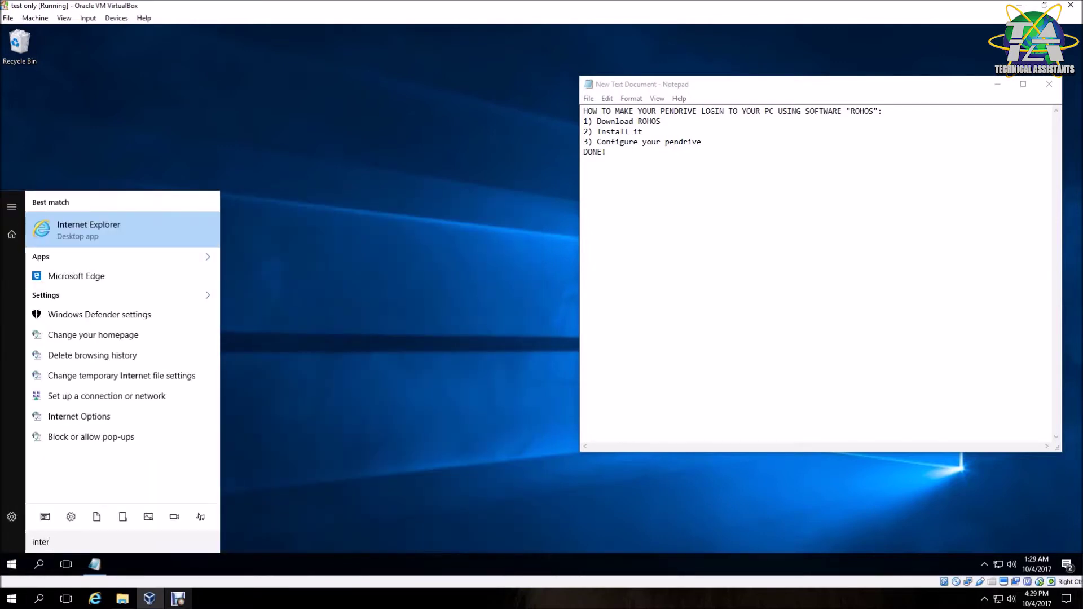
text(n)
key(Return)
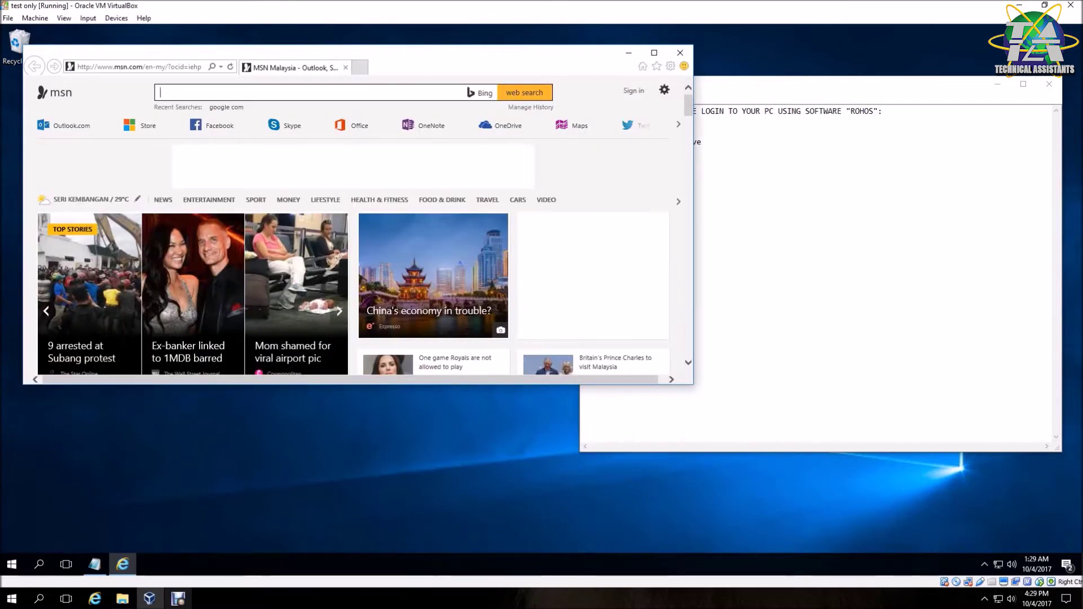
text(googl)
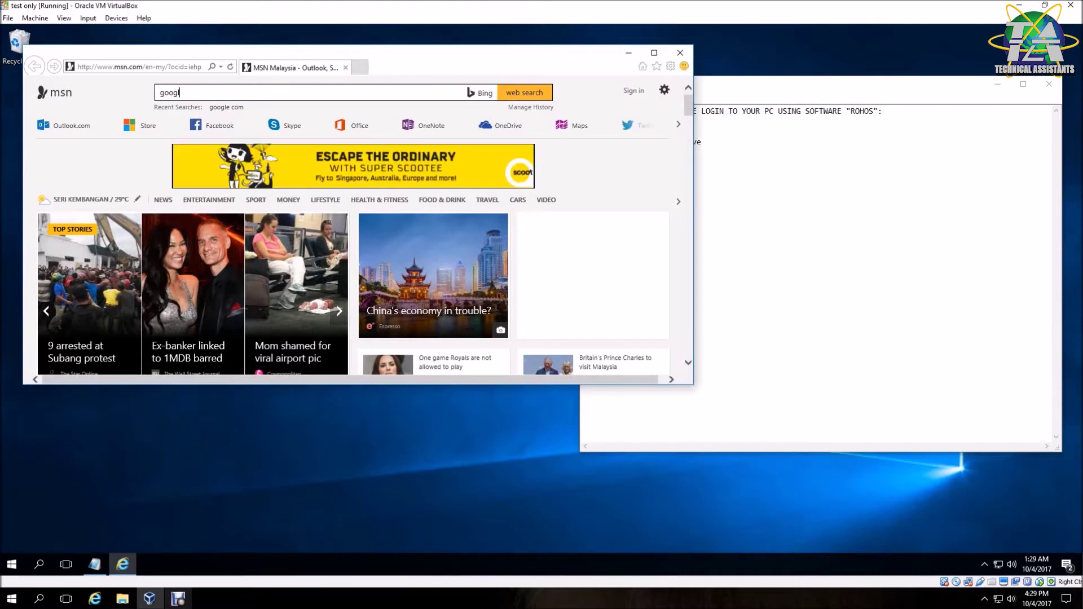
text(e)
key(Return)
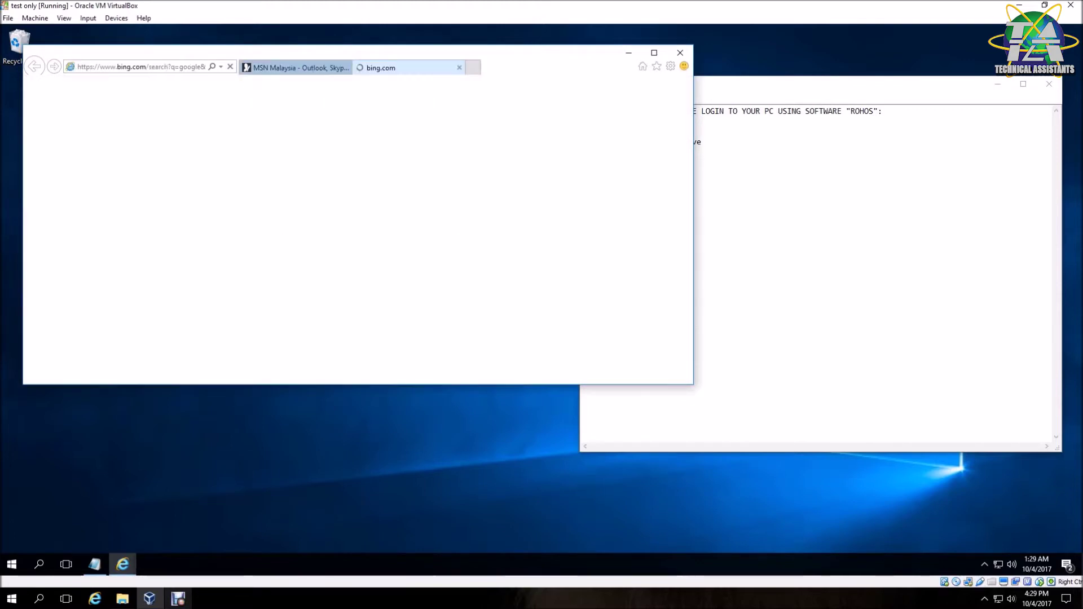
click(112, 183)
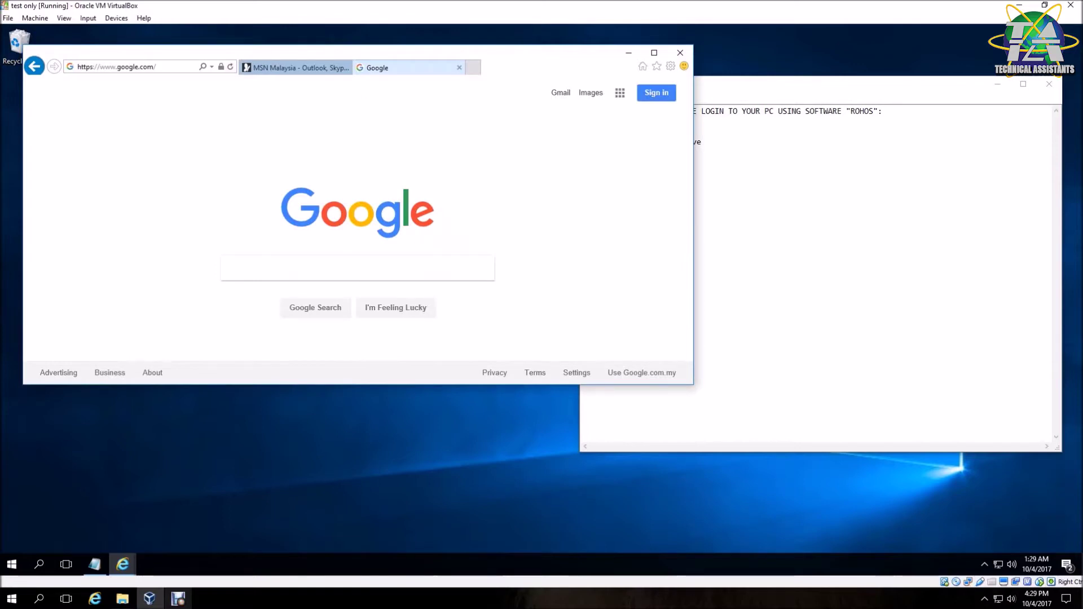
text(rohos)
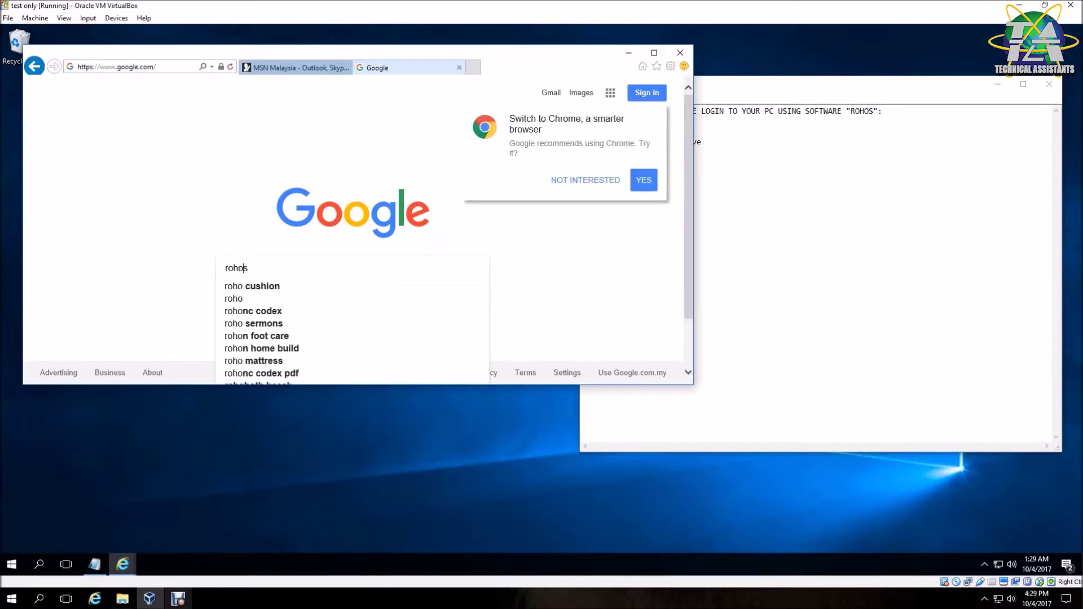
text( d)
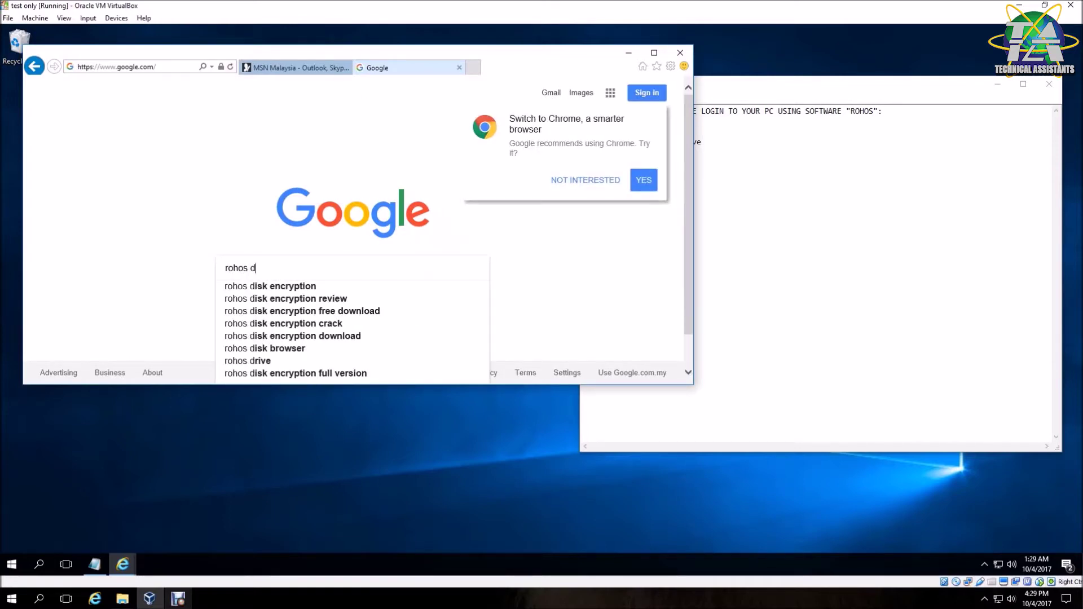
text(ownload)
Search Google for rohos download, reach the Rohos download page and start the Rohos Logon Key for Windows download.
key(Return)
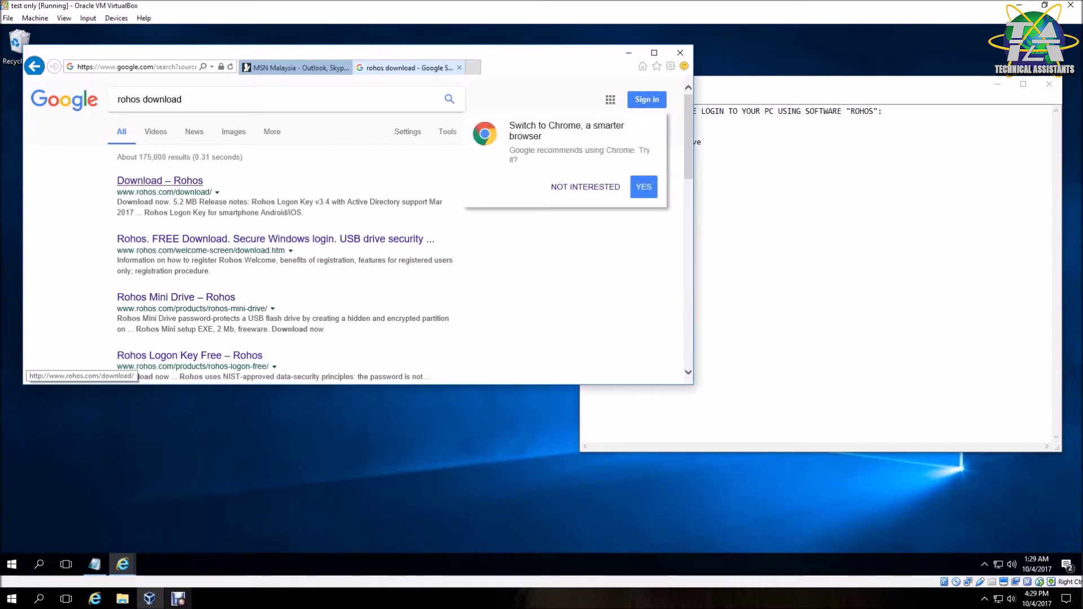
click(159, 180)
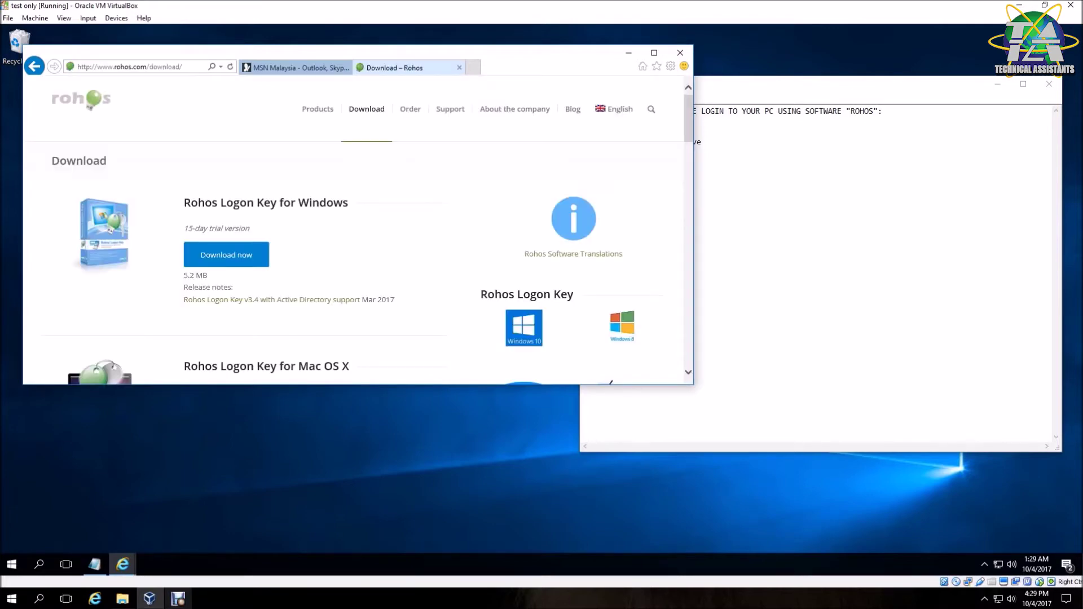
scroll(356, 254, down, 1)
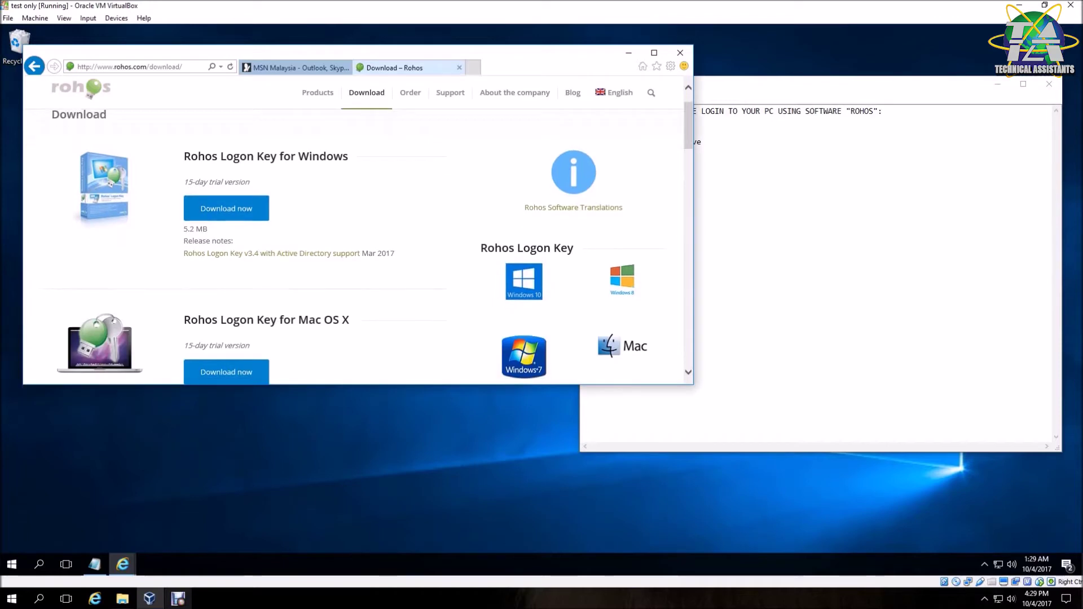
scroll(356, 246, down, 2)
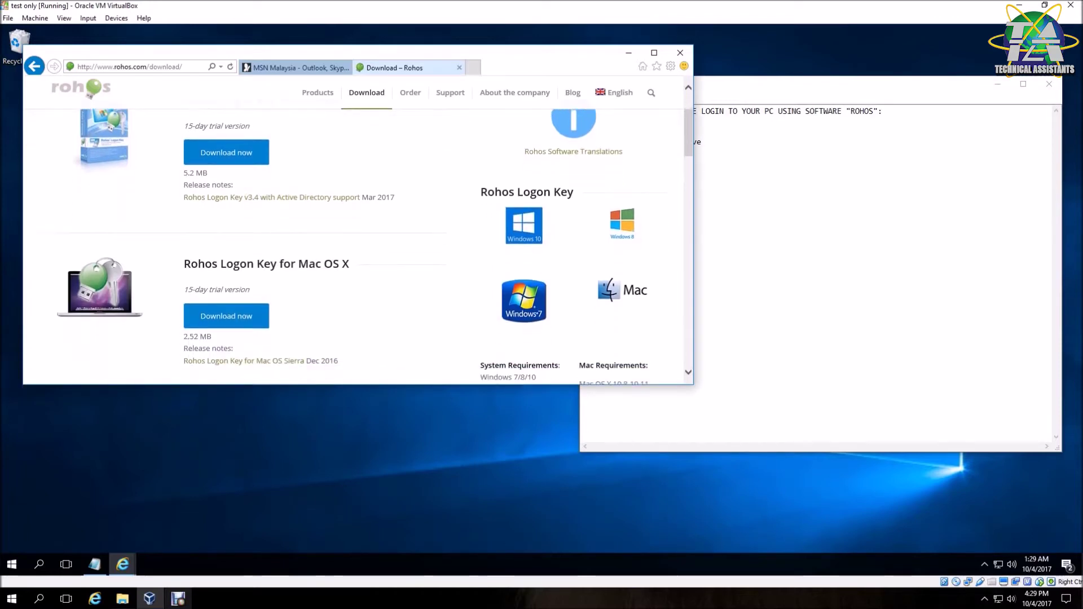
scroll(356, 254, down, 2)
scroll(356, 254, down, 1)
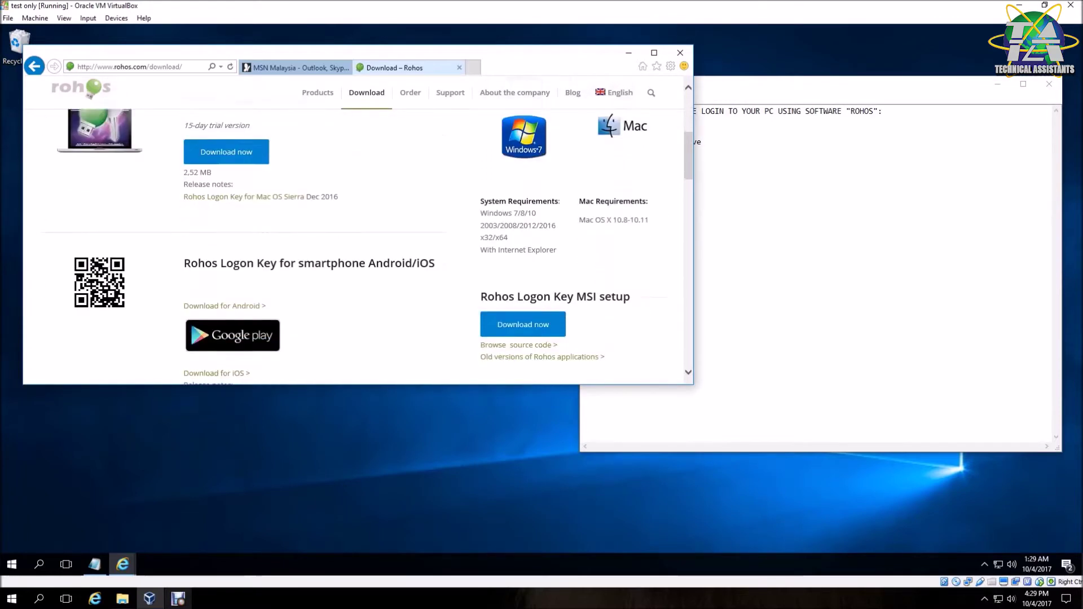
scroll(356, 254, up, 3)
scroll(355, 254, up, 3)
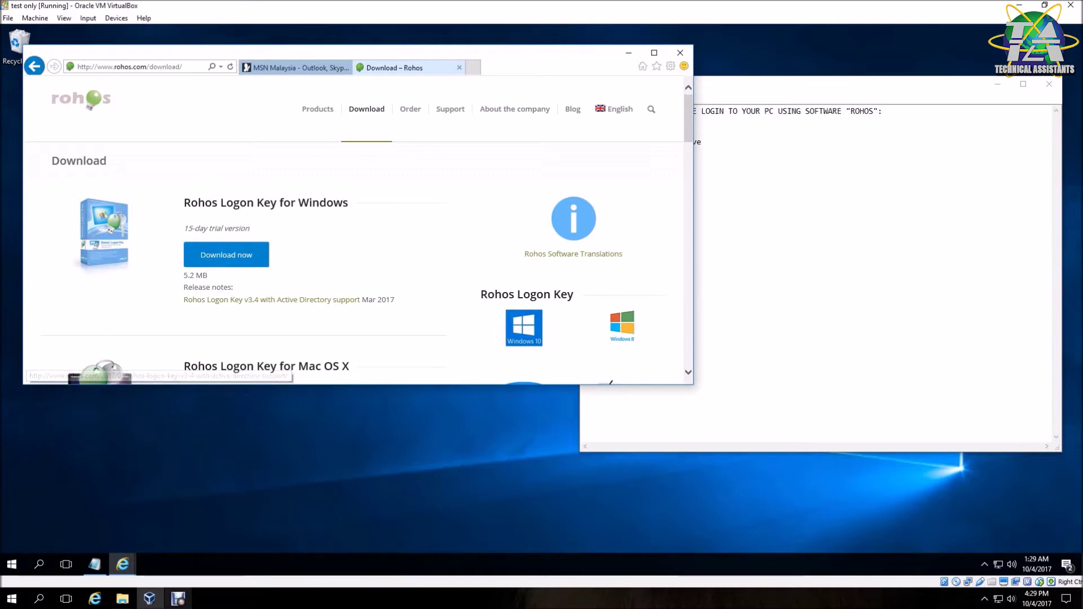
click(226, 255)
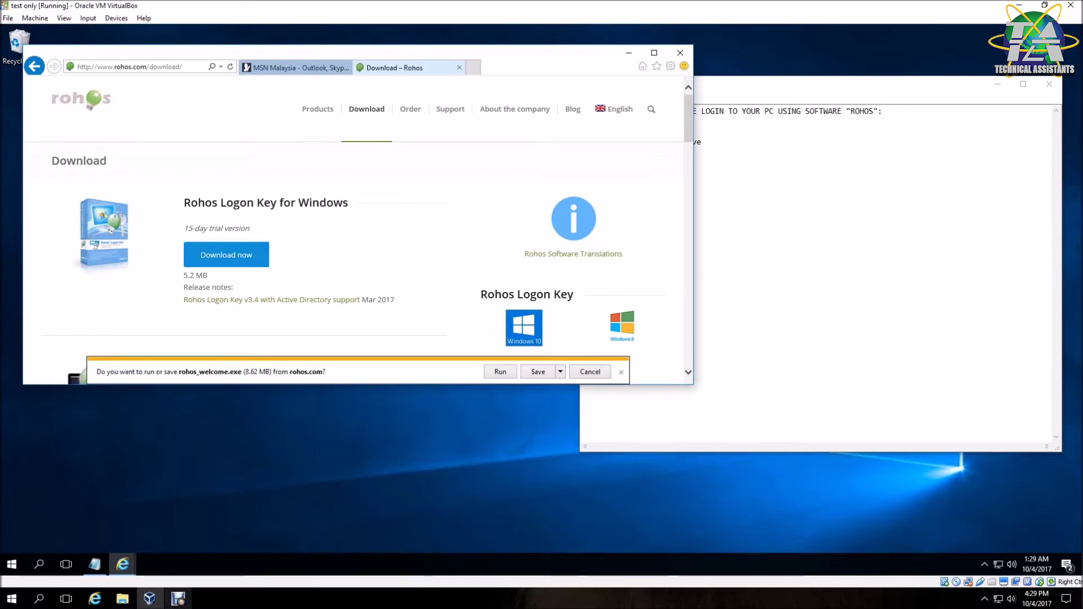
Run rohos_welcome.exe straight from the download bar so the installer launches.
click(537, 371)
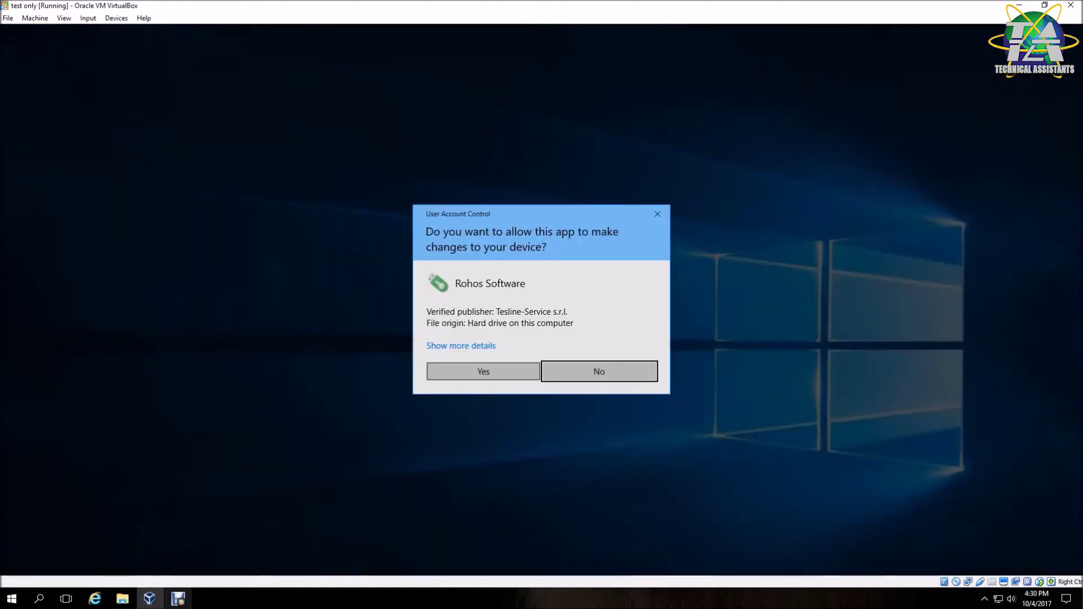
Allow the installer, keep English as the setup language and move past the welcome page.
click(484, 372)
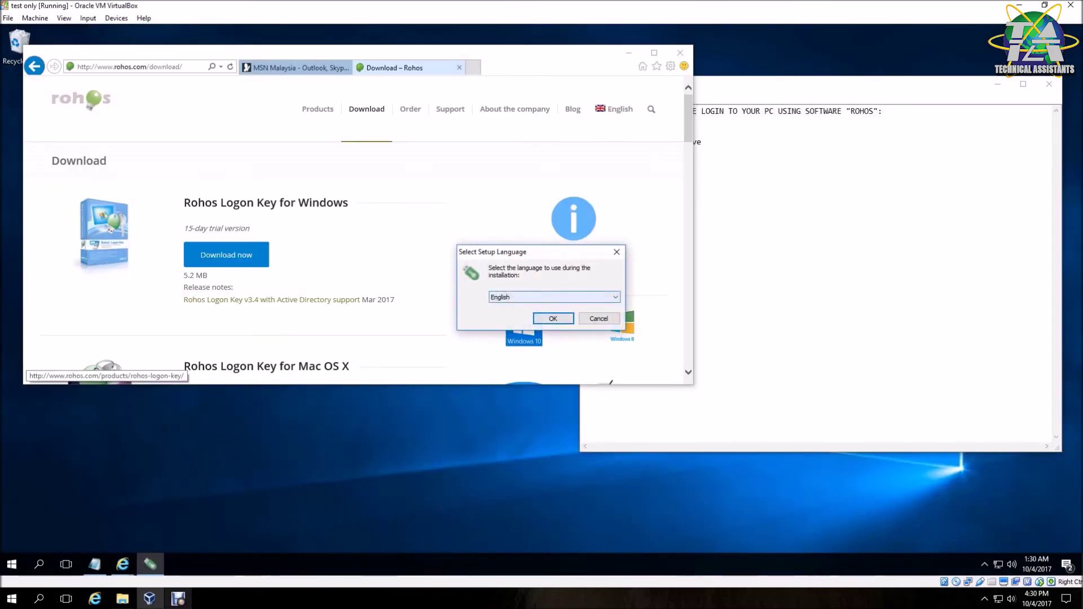
click(555, 297)
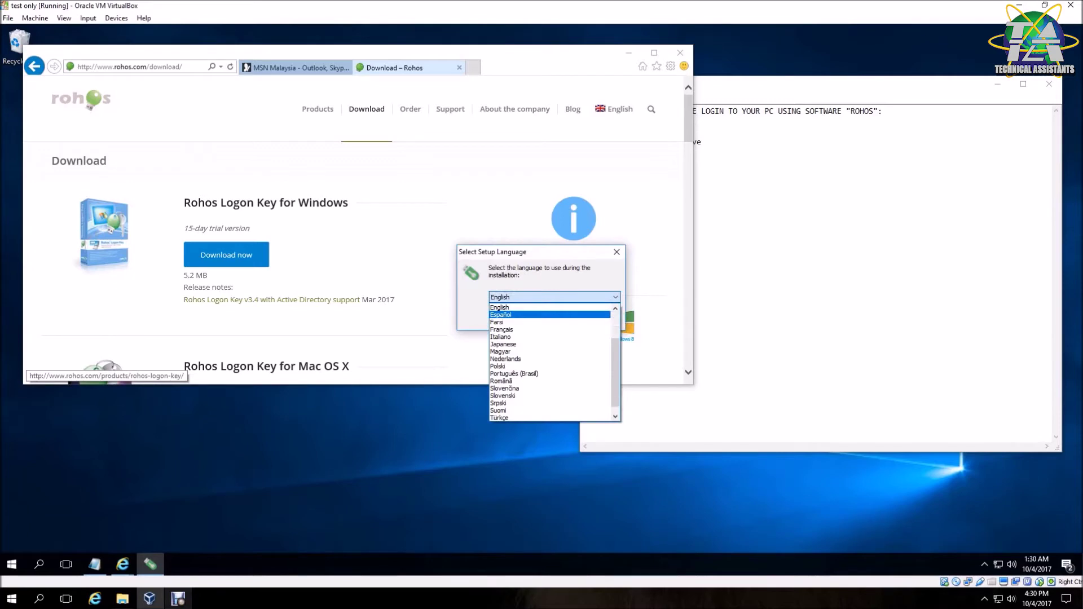
scroll(550, 387, up, 1)
scroll(550, 388, up, 1)
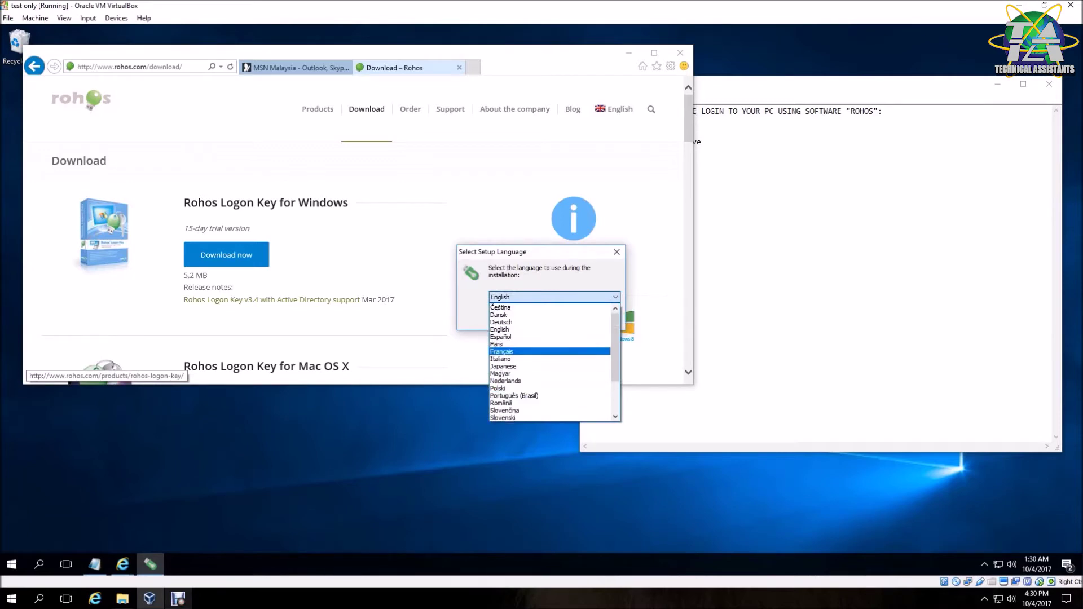
click(508, 329)
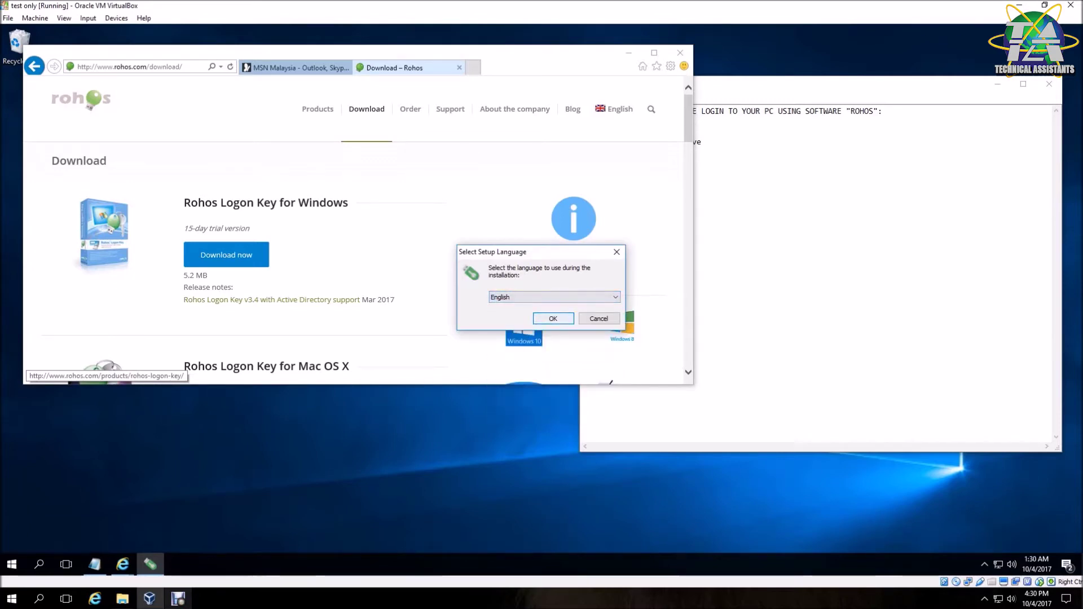
click(554, 319)
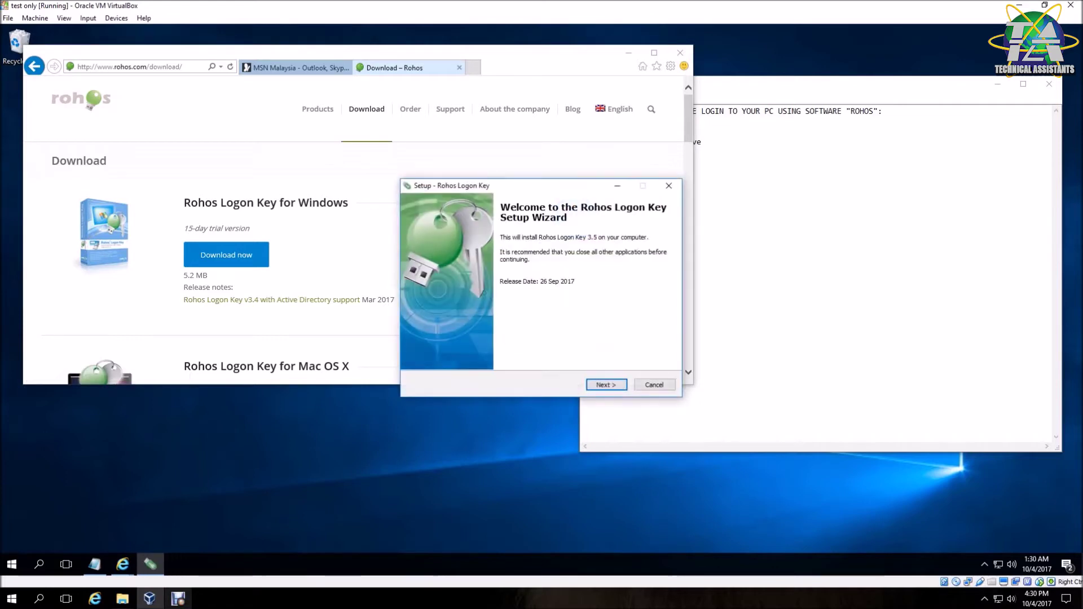
key(Return)
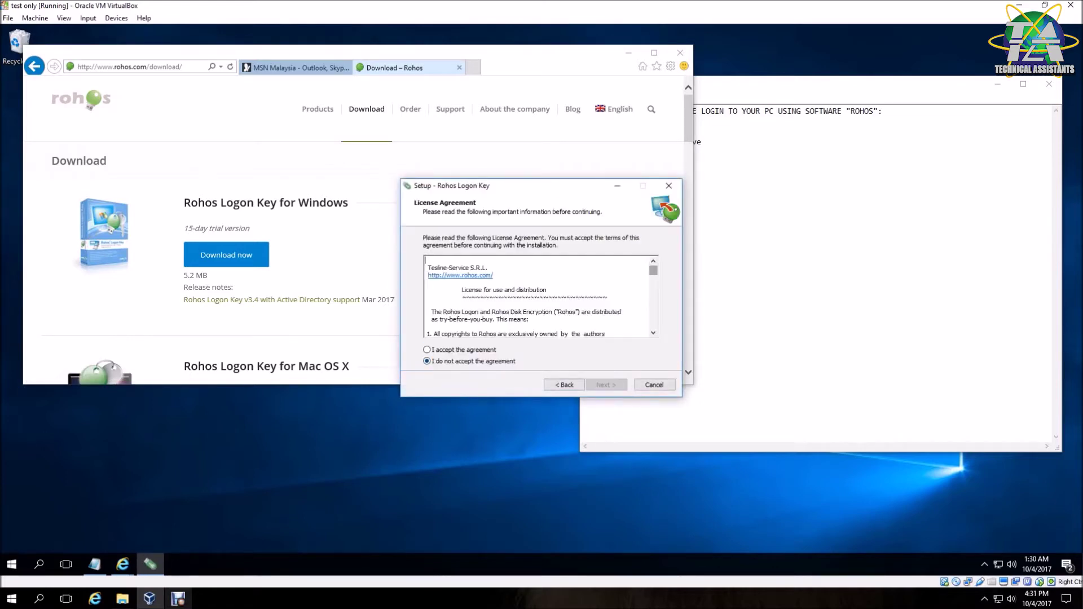
scroll(540, 296, down, 5)
scroll(540, 296, down, 5)
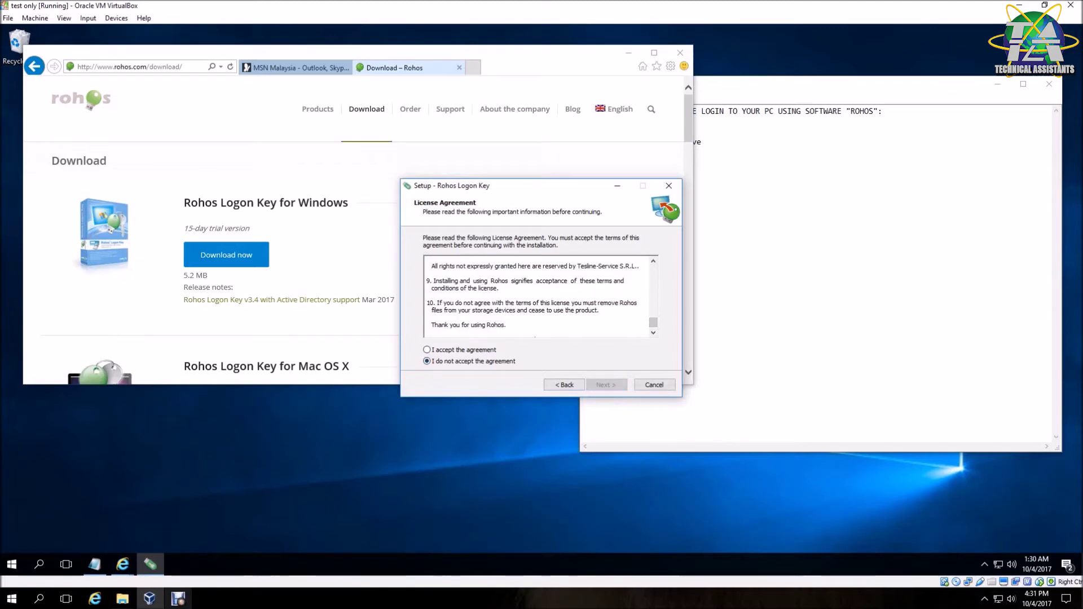
Accept the license, keep the default Rohos Start Menu folder and desktop icon, install and finish setup.
click(427, 349)
key(Return)
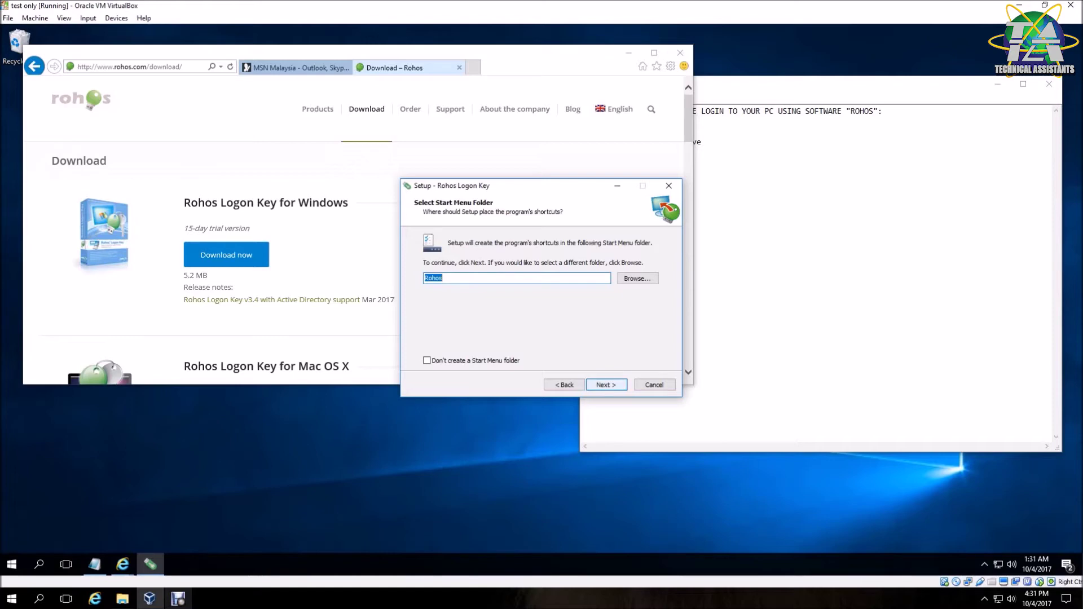
key(Return)
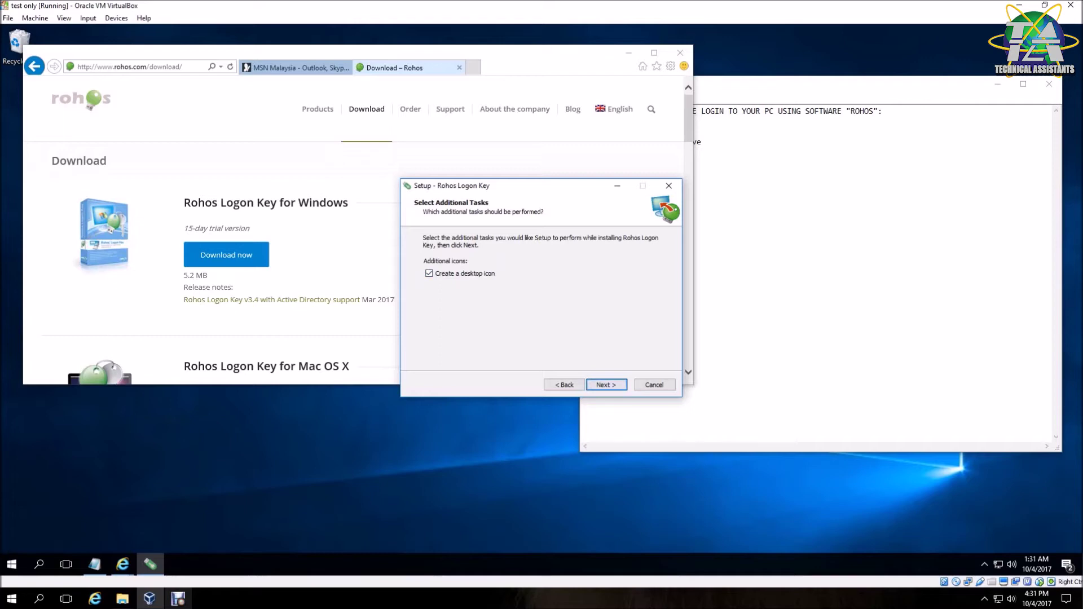
key(Return)
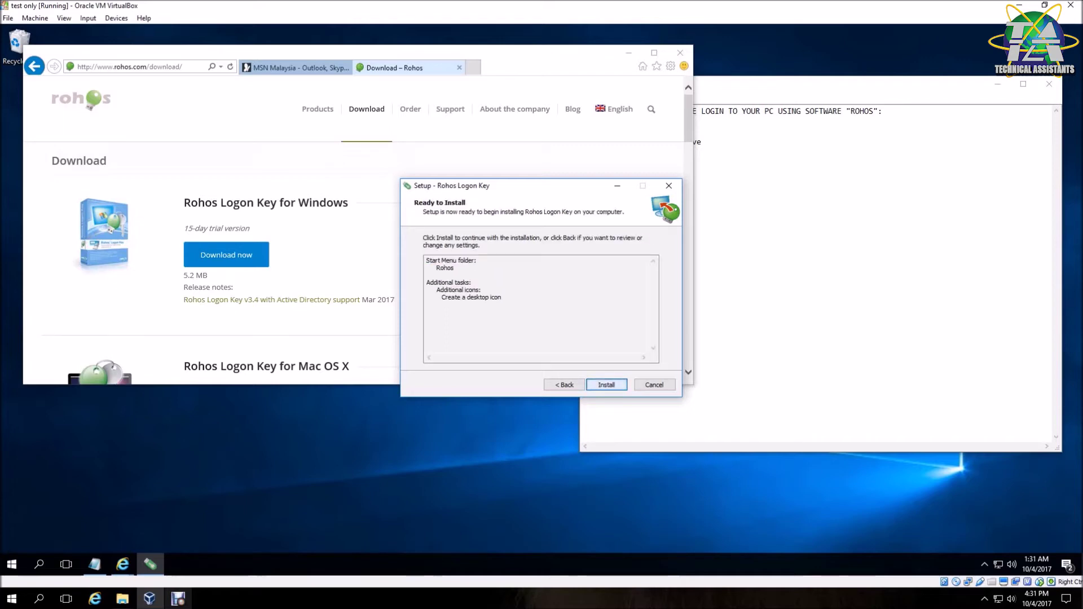
key(Return)
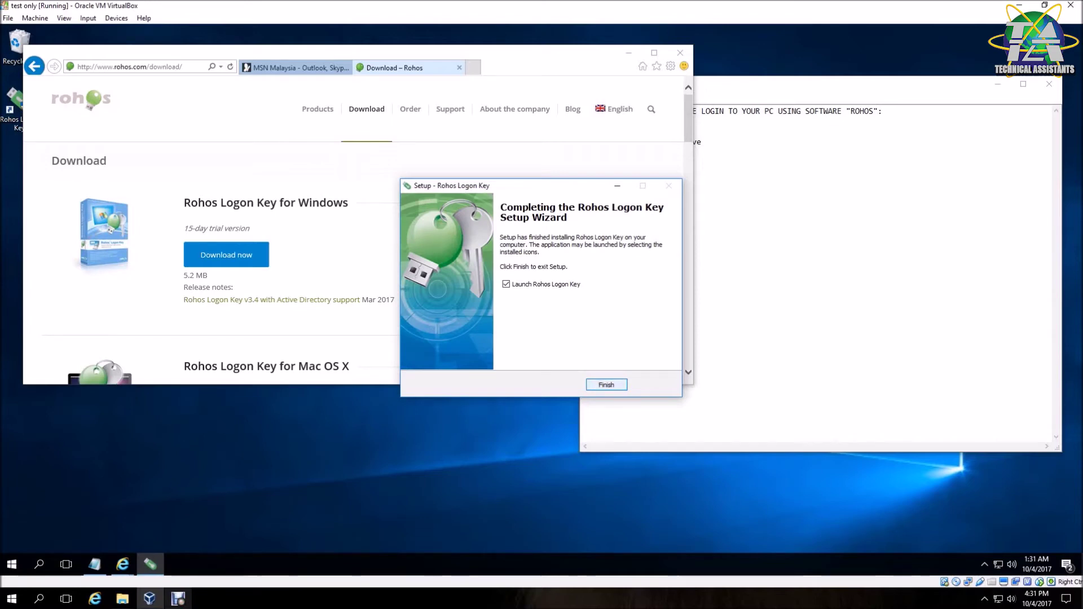
click(606, 384)
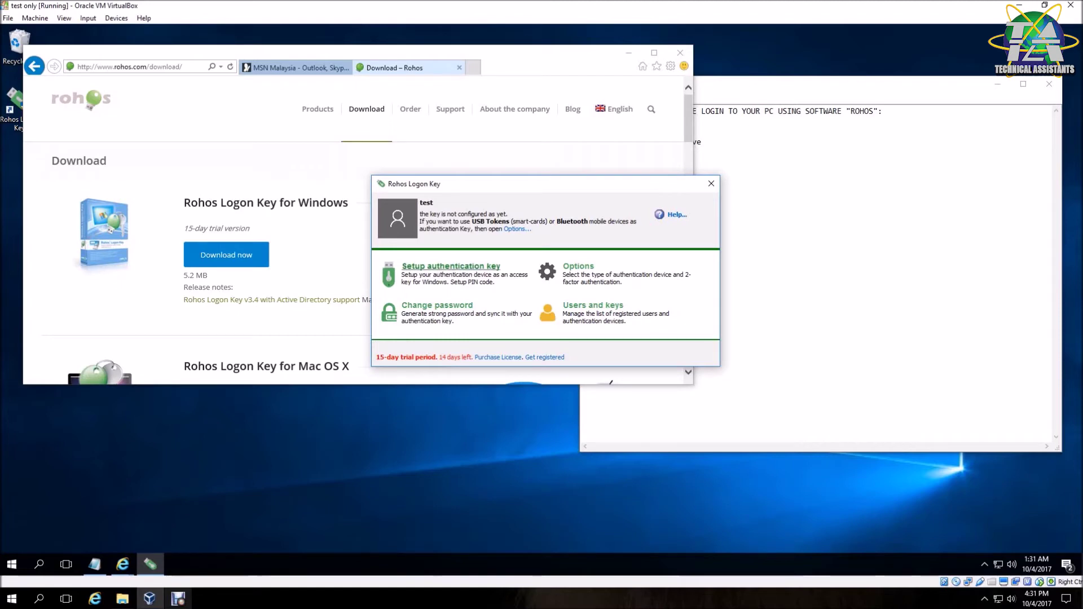
Start 'Setup authentication key' in the newly launched Rohos Logon Key.
click(451, 266)
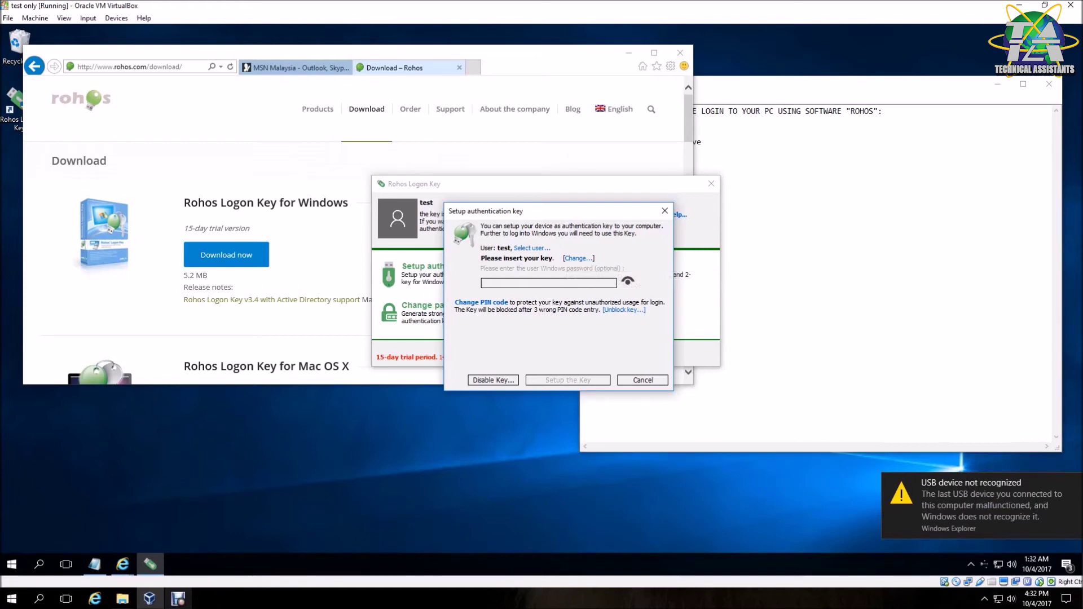
Cancel the manual key-device browser and attach the USB pendrive so Rohos finds key E:\.
click(579, 258)
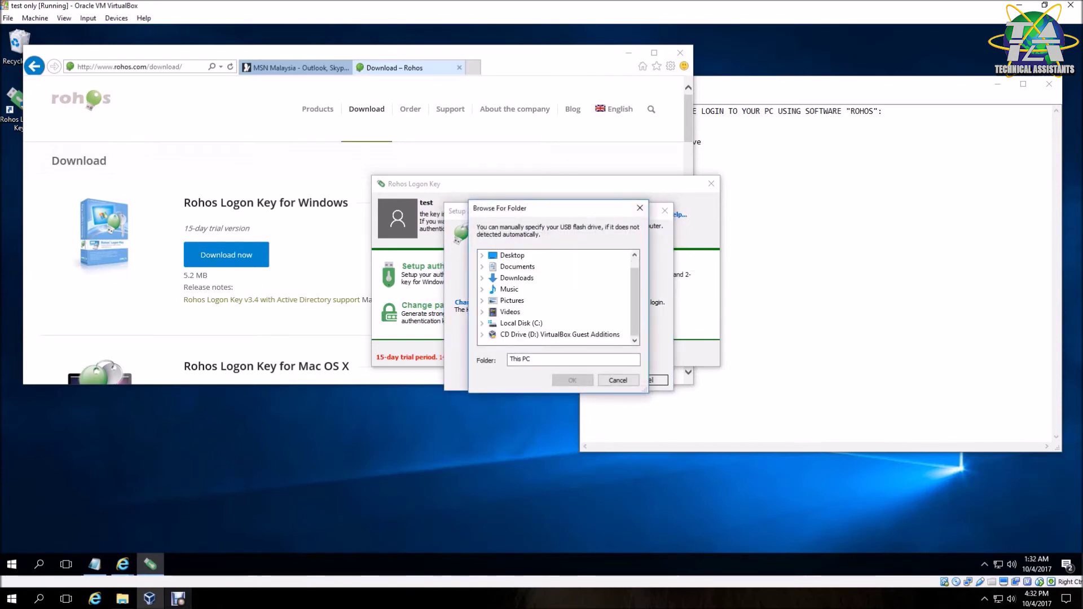
click(640, 208)
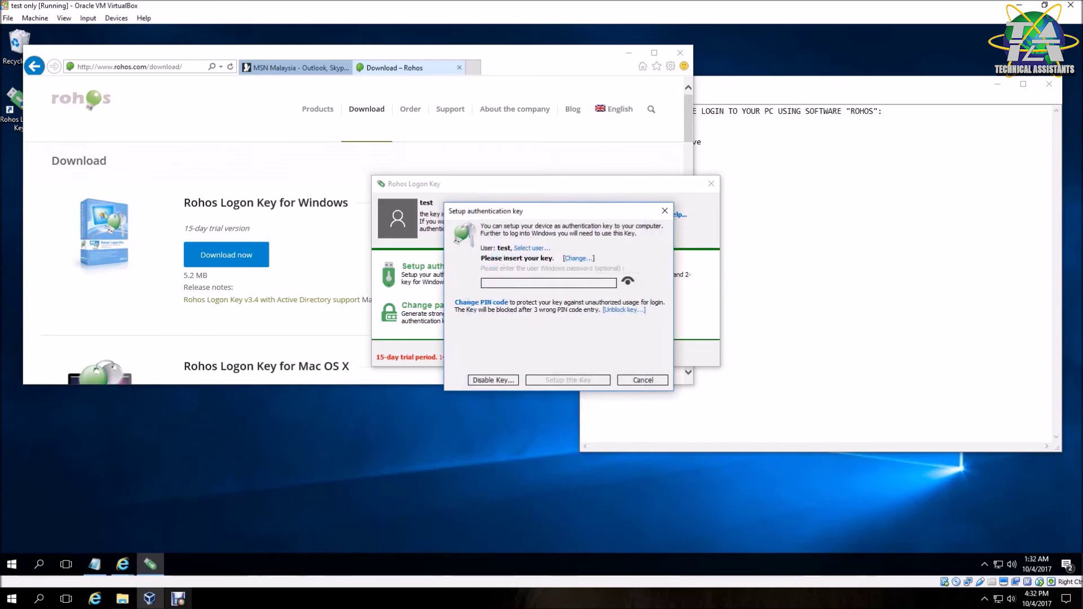
click(985, 565)
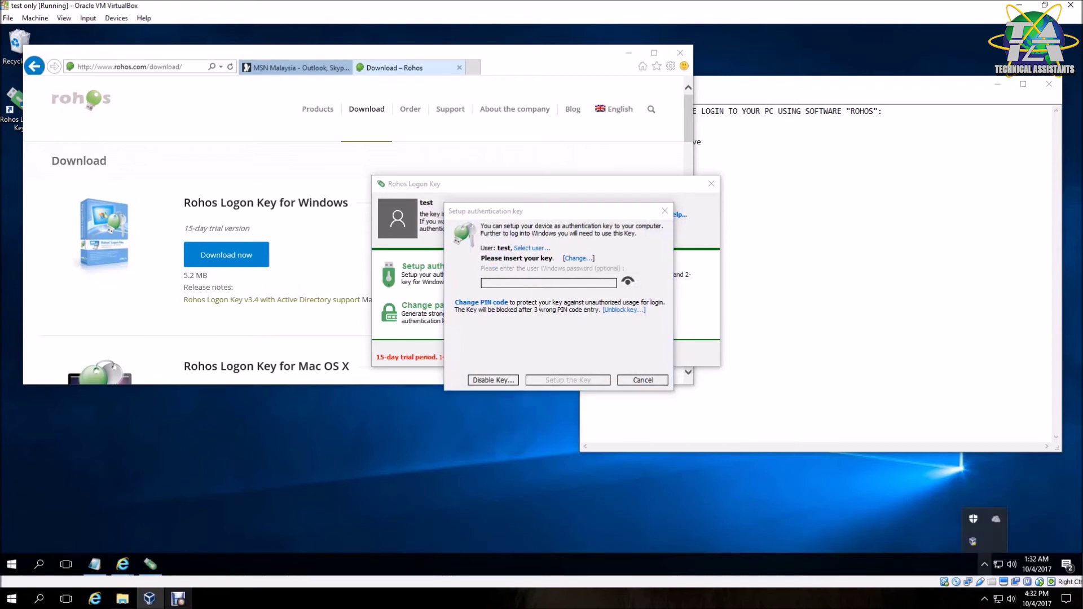
click(973, 542)
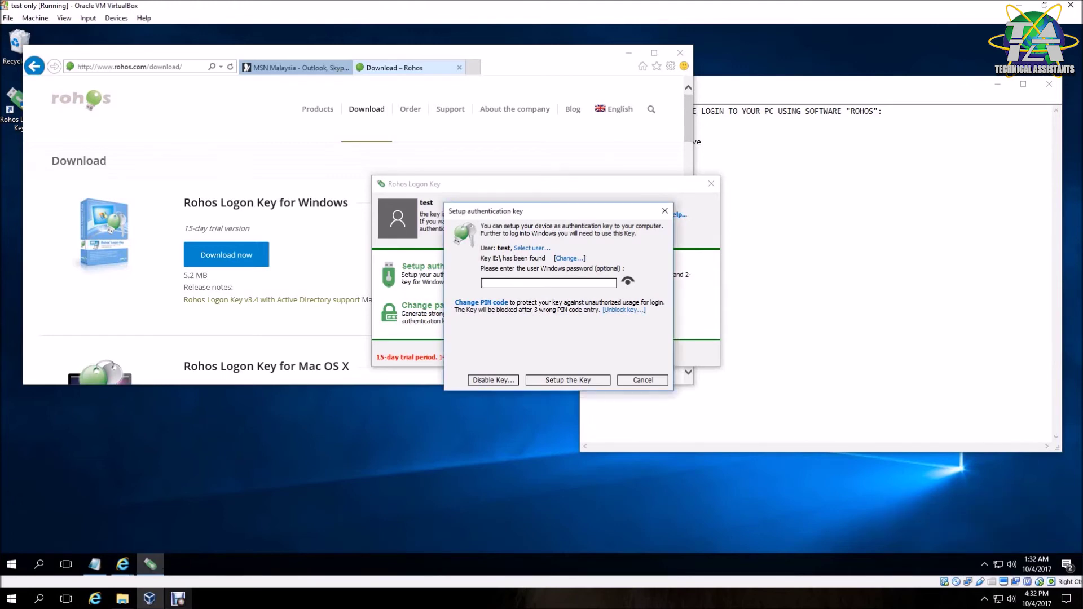
Verify the entered Windows password and set up pendrive E:\ as the login key.
click(627, 281)
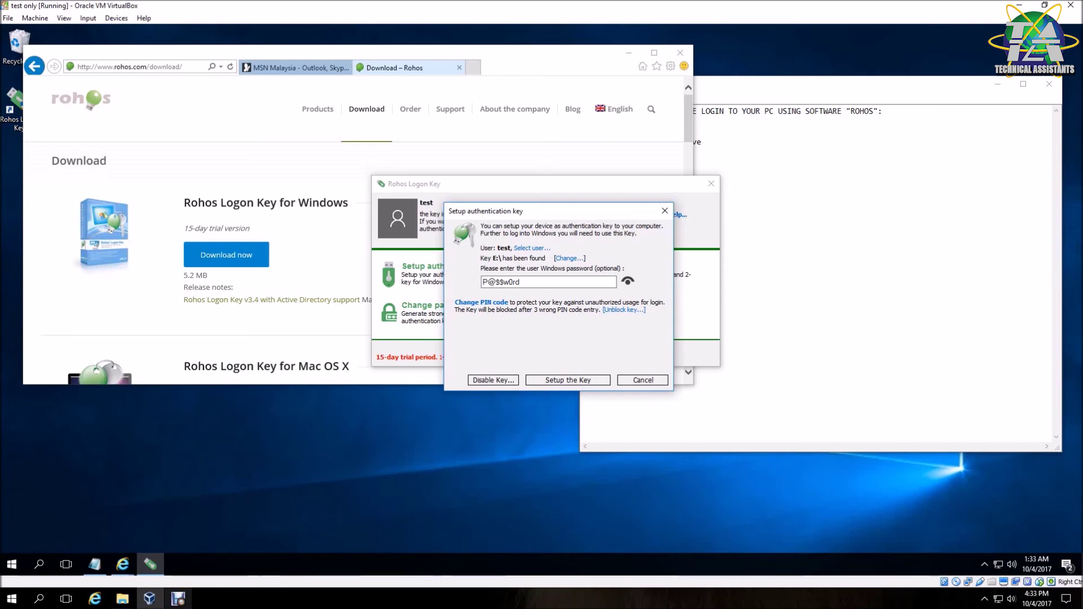
click(567, 380)
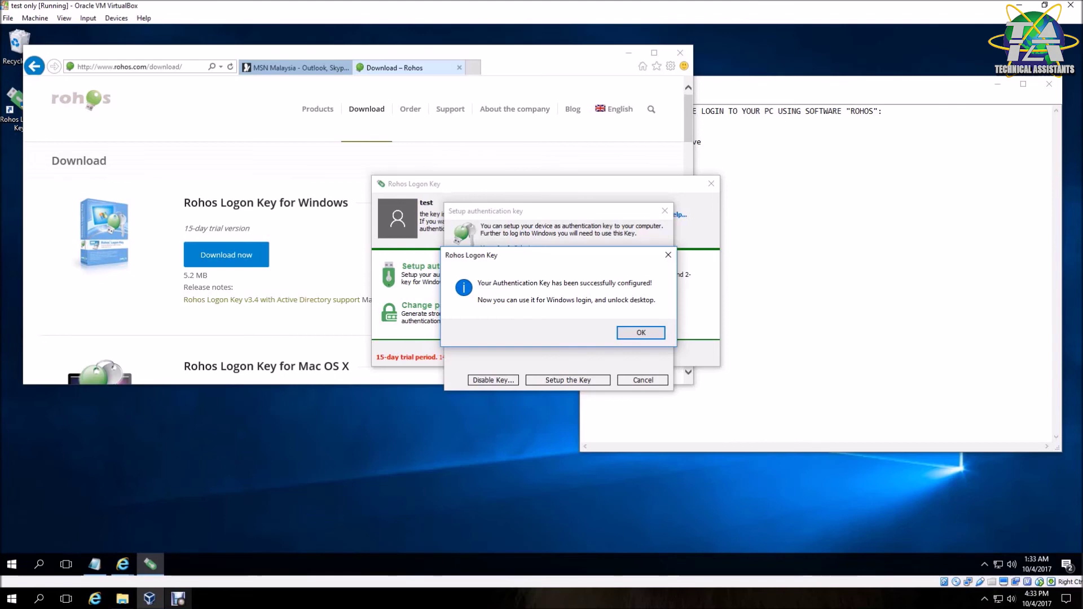
Acknowledge the success message, close Rohos Logon Key and all Internet Explorer tabs, and minimise Notepad.
key(Return)
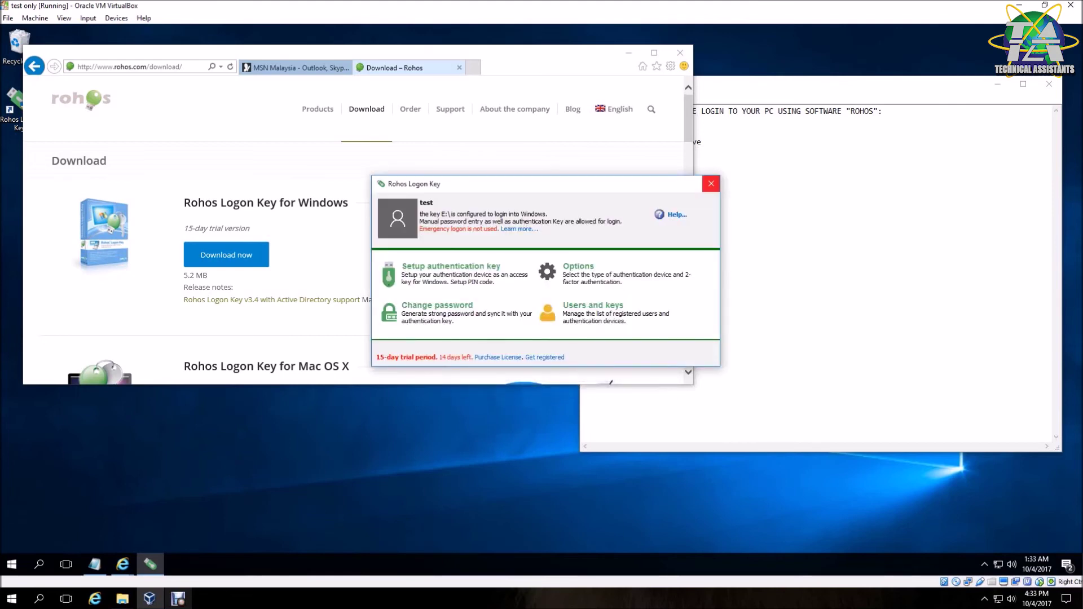
click(711, 183)
click(679, 52)
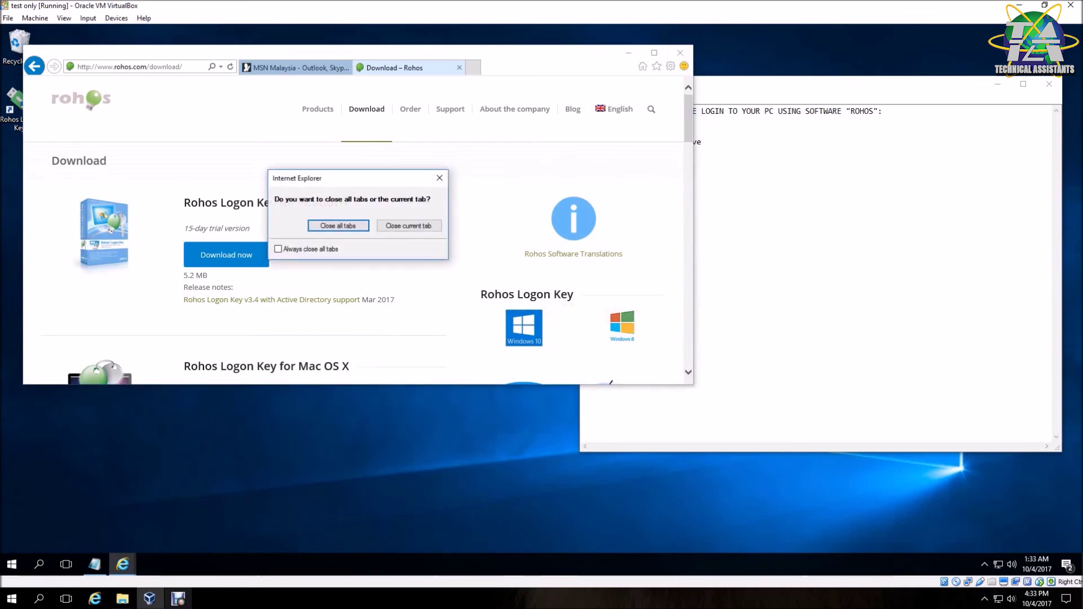
key(Return)
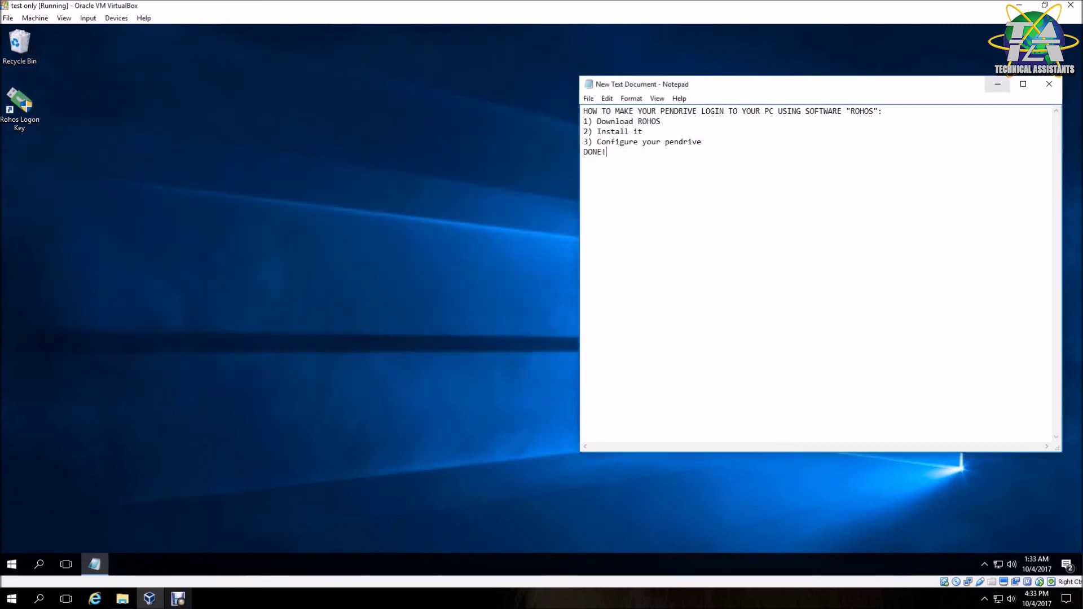
click(998, 83)
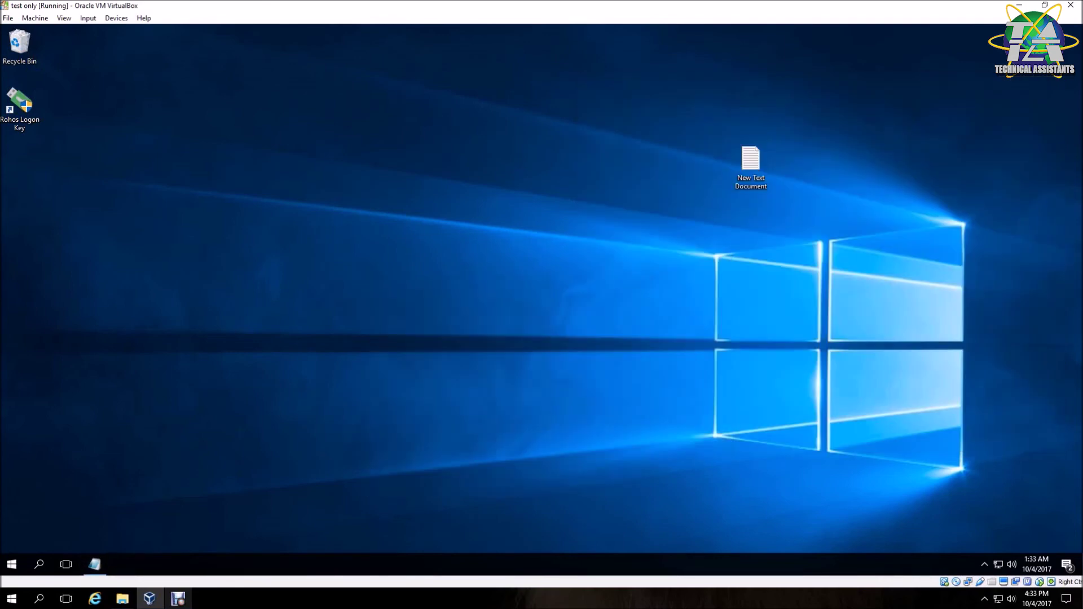